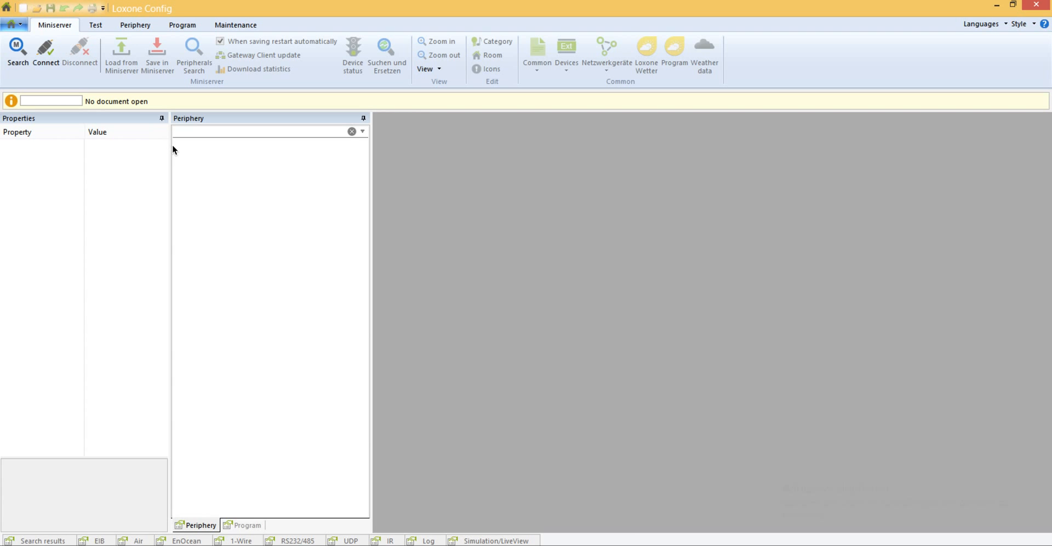
# Open the Gateway demo configuration file and dismiss the default password warning.
pyautogui.click(22, 22)
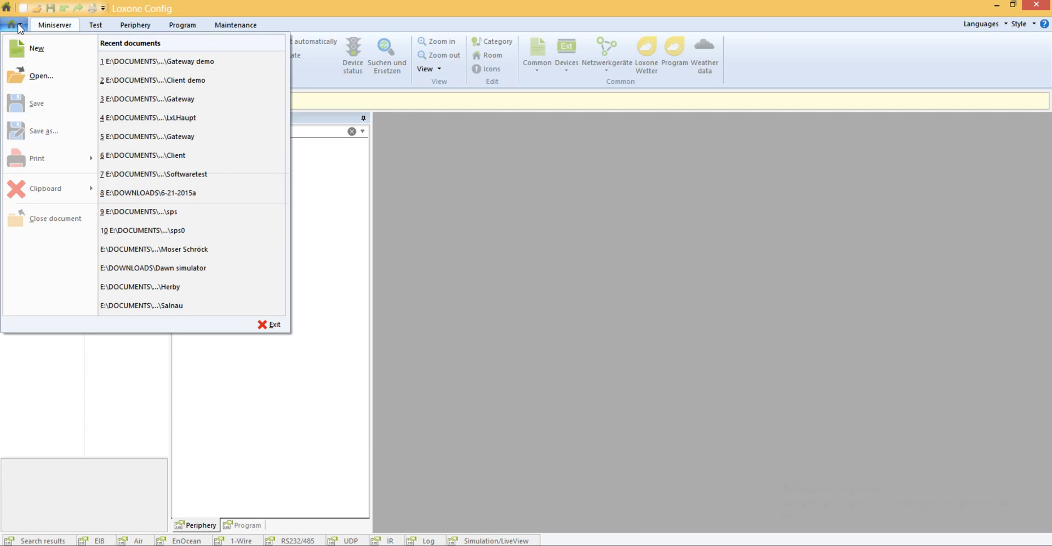
pyautogui.click(46, 74)
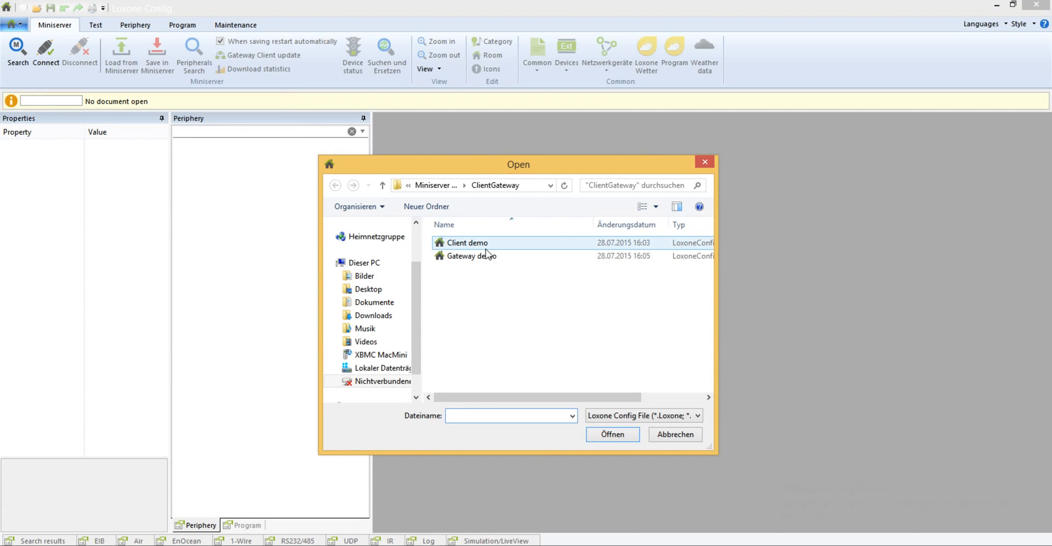
pyautogui.click(463, 258)
pyautogui.click(621, 436)
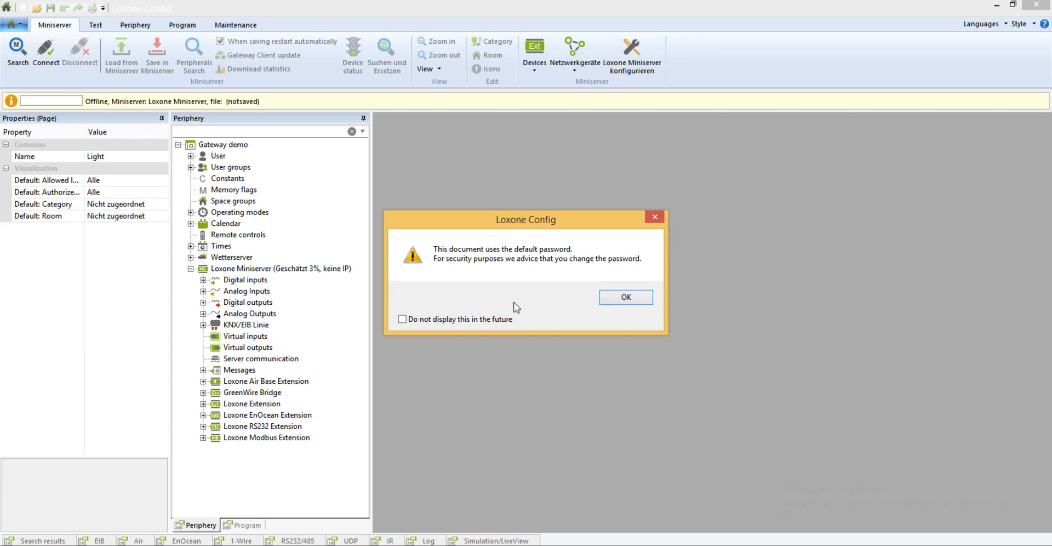
pyautogui.click(635, 299)
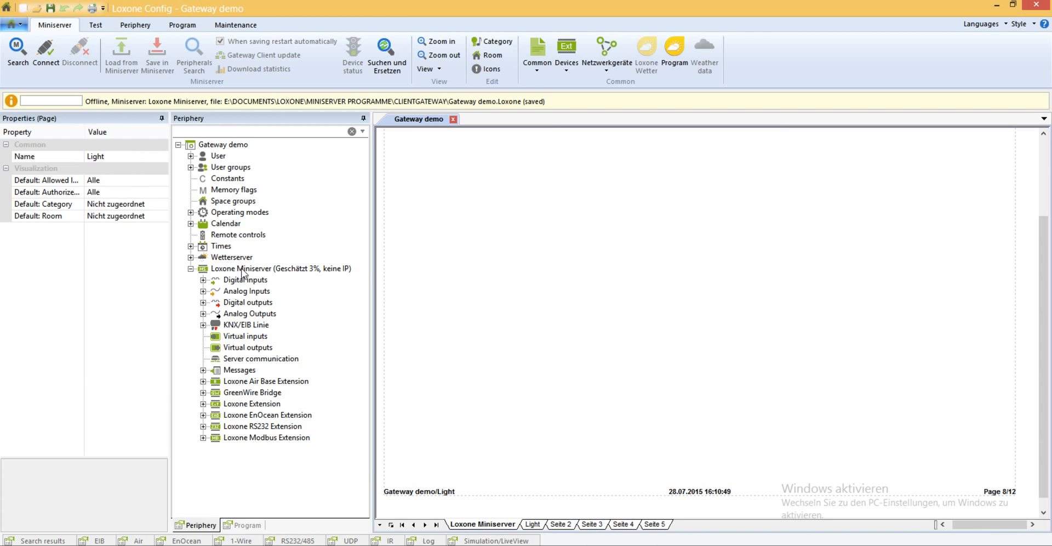
# Add the Client demo document to the gateway project of the Loxone Miniserver.
pyautogui.rightClick(242, 269)
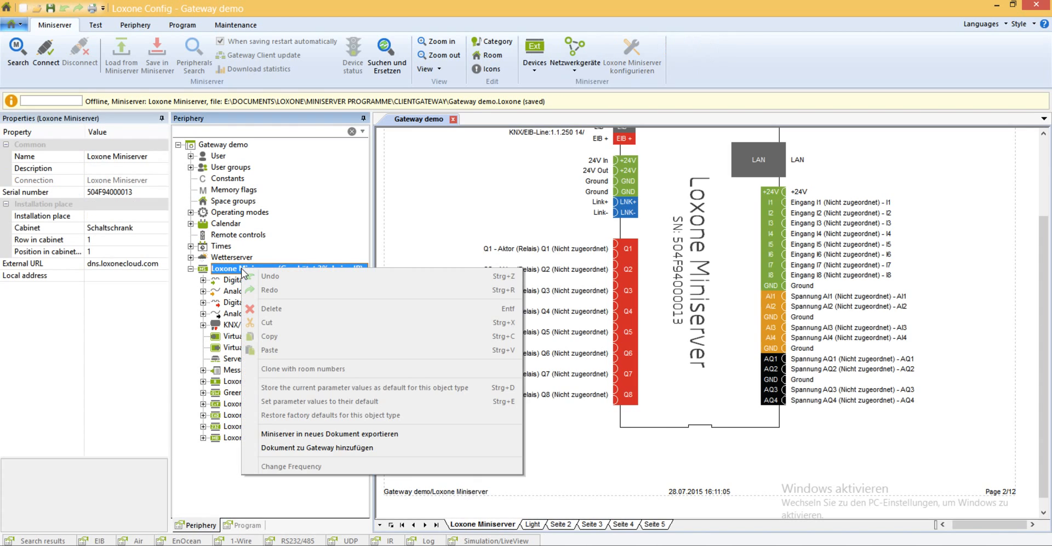
pyautogui.click(328, 449)
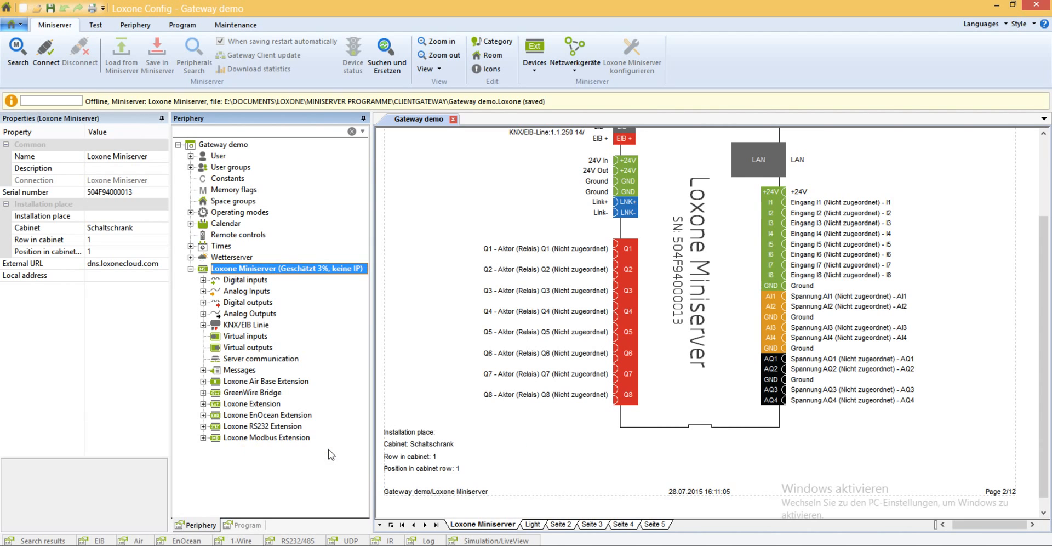
pyautogui.click(466, 242)
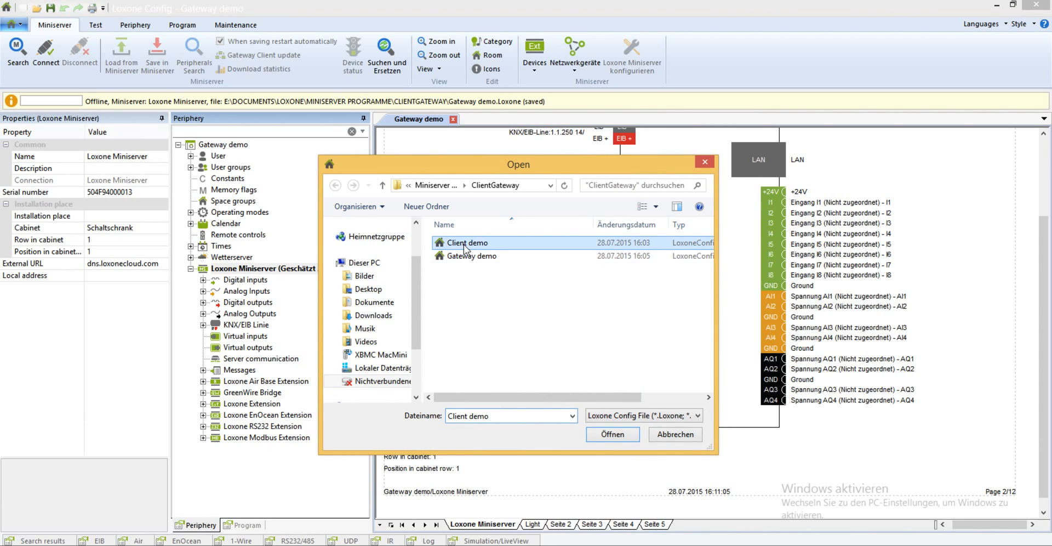
pyautogui.click(614, 433)
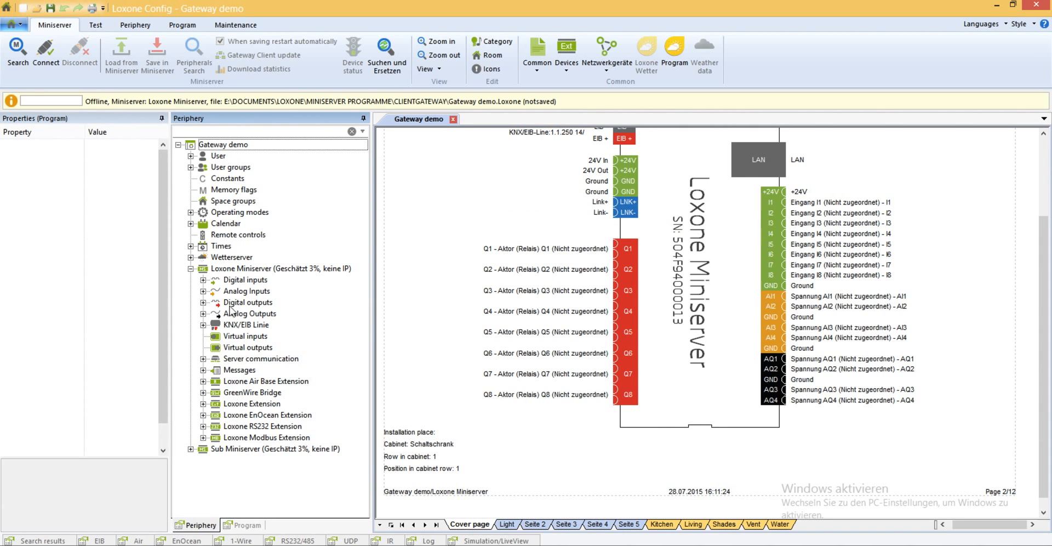
pyautogui.click(190, 268)
pyautogui.click(245, 270)
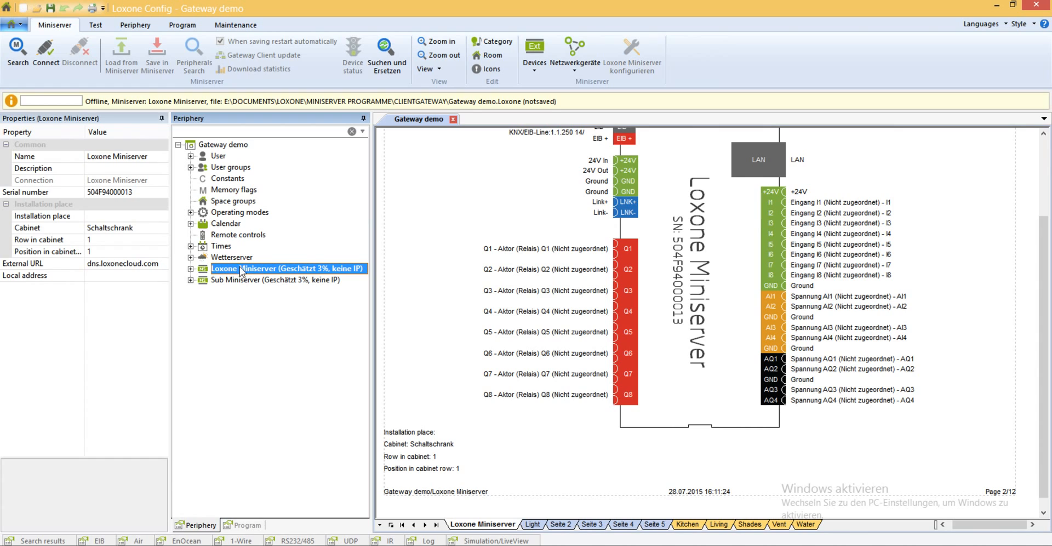
pyautogui.click(225, 283)
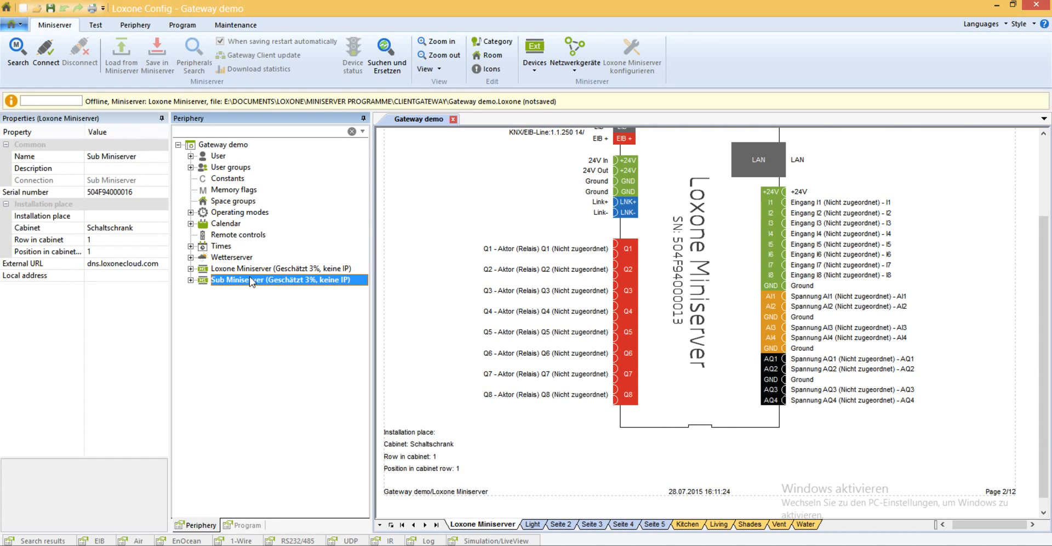
pyautogui.click(241, 269)
pyautogui.click(235, 281)
pyautogui.click(499, 527)
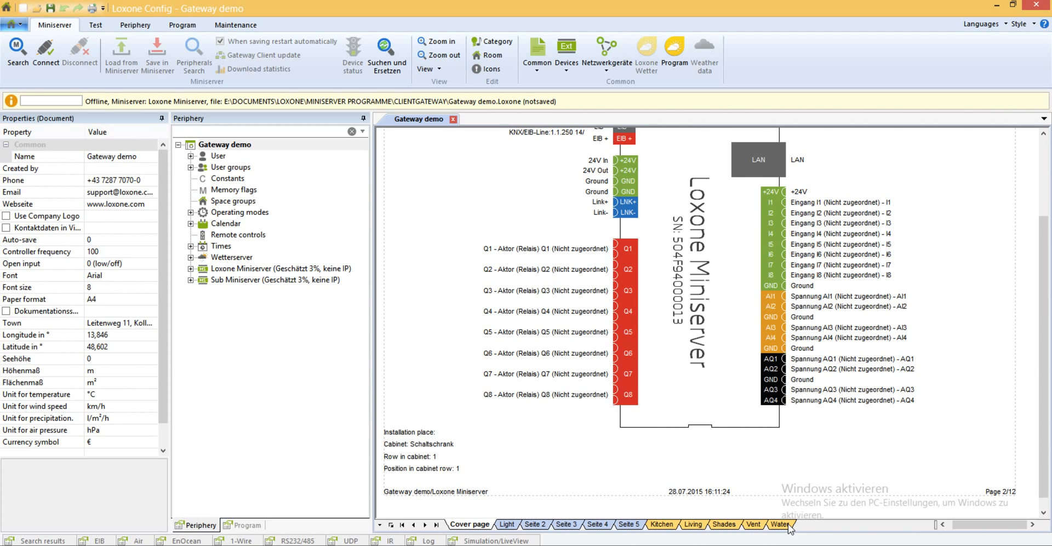
# Insert a Lighting Controller block on the Loxone Miniserver's Light page and place it in the upper middle of the page.
pyautogui.click(227, 269)
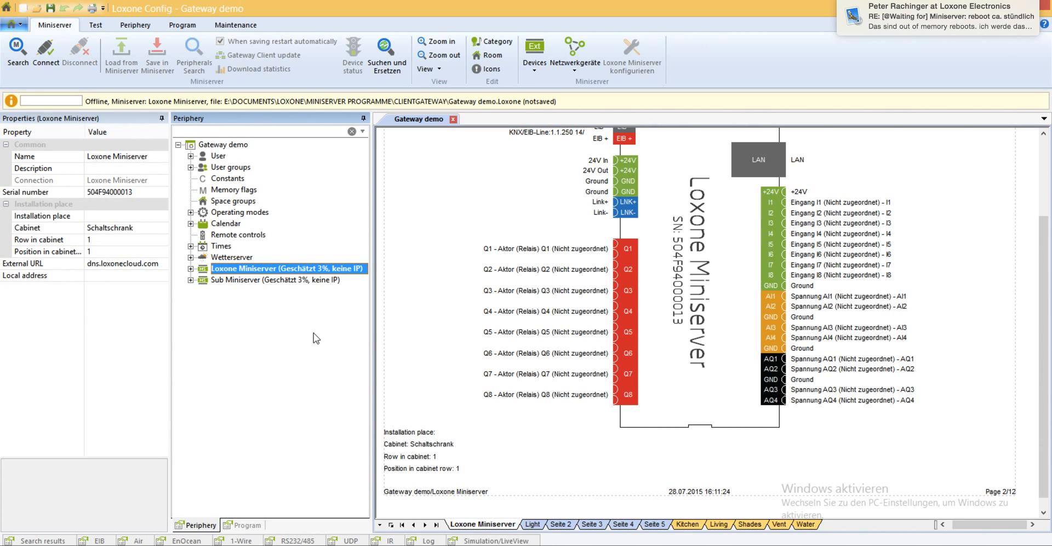
pyautogui.click(533, 524)
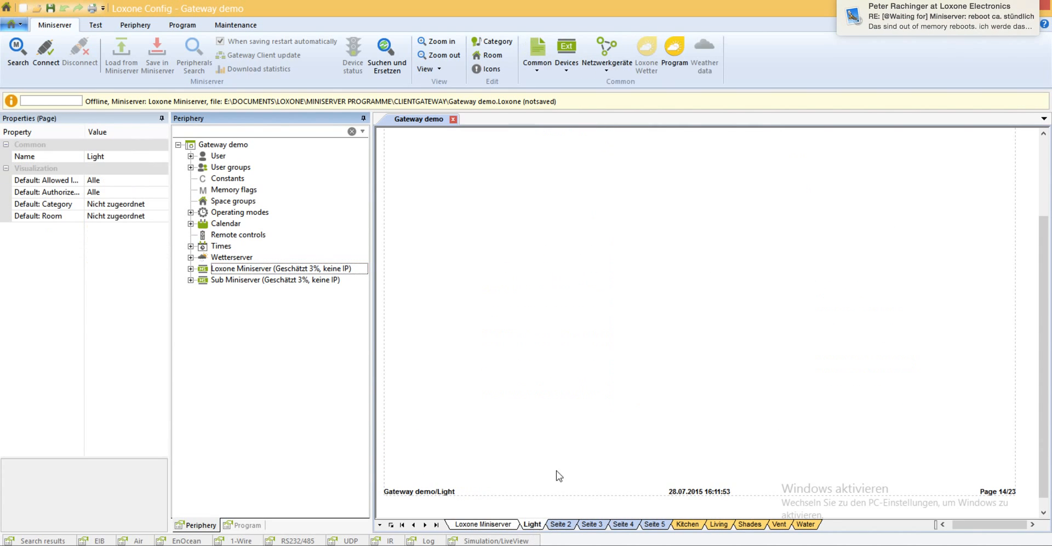
pyautogui.doubleClick(620, 197)
pyautogui.write('li')
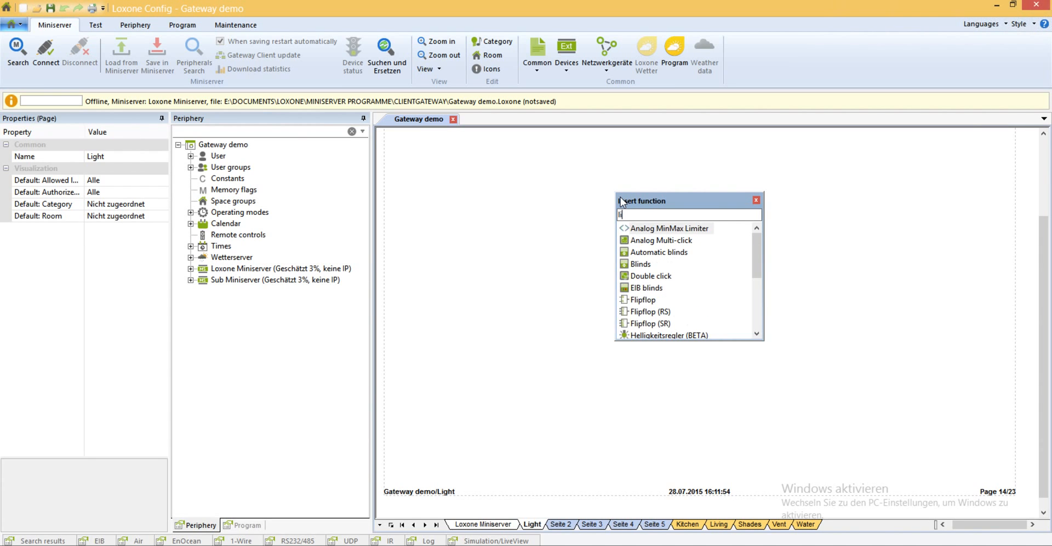
pyautogui.write('ght')
pyautogui.press('Down')
pyautogui.press('Down')
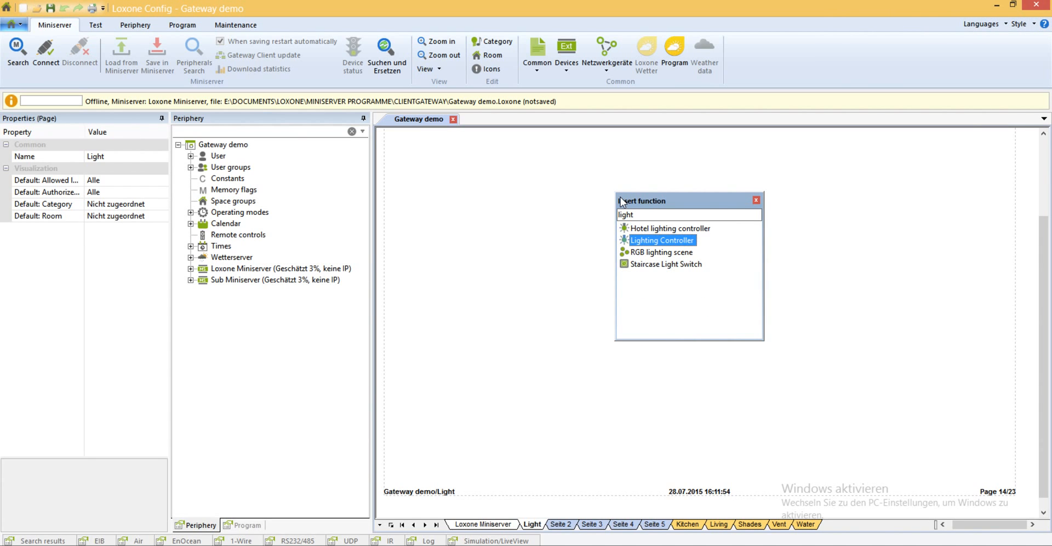
pyautogui.press('Return')
pyautogui.moveTo(808, 403); pyautogui.dragTo(687, 234)
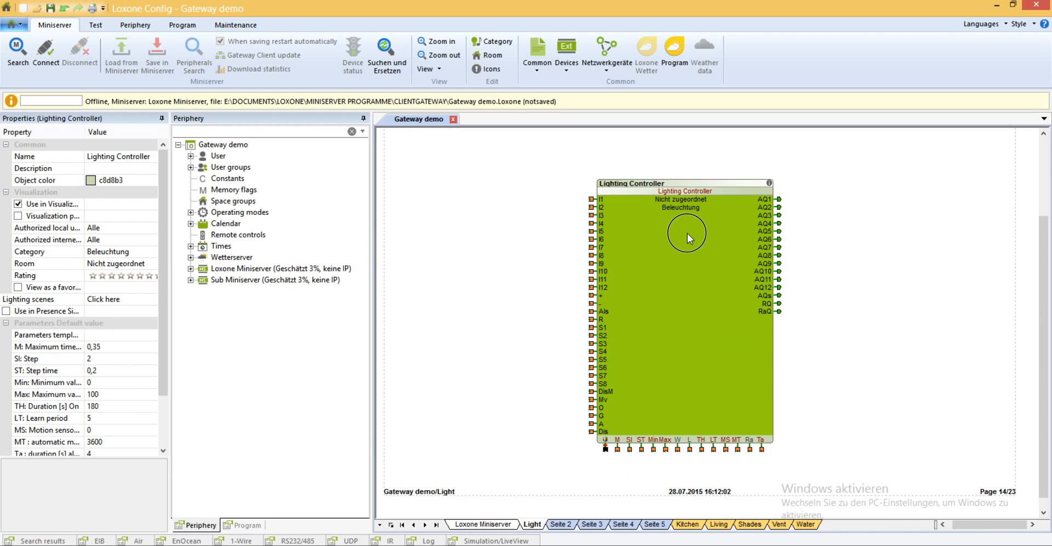
# Place relay output Q1 of the Sub Miniserver's Loxone Extension on the Light page and connect it to the Lighting Controller's AQ1.
pyautogui.click(191, 280)
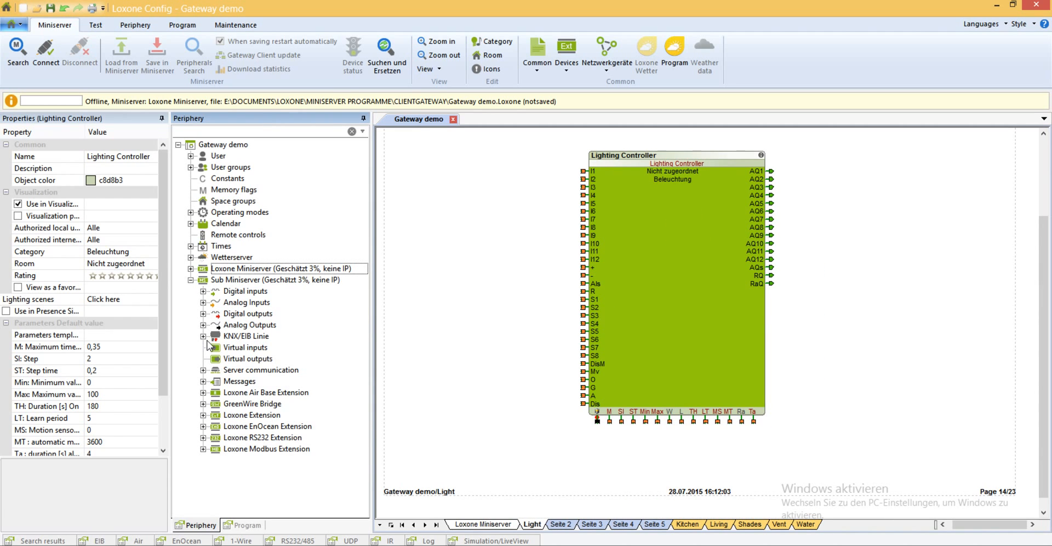
pyautogui.click(204, 392)
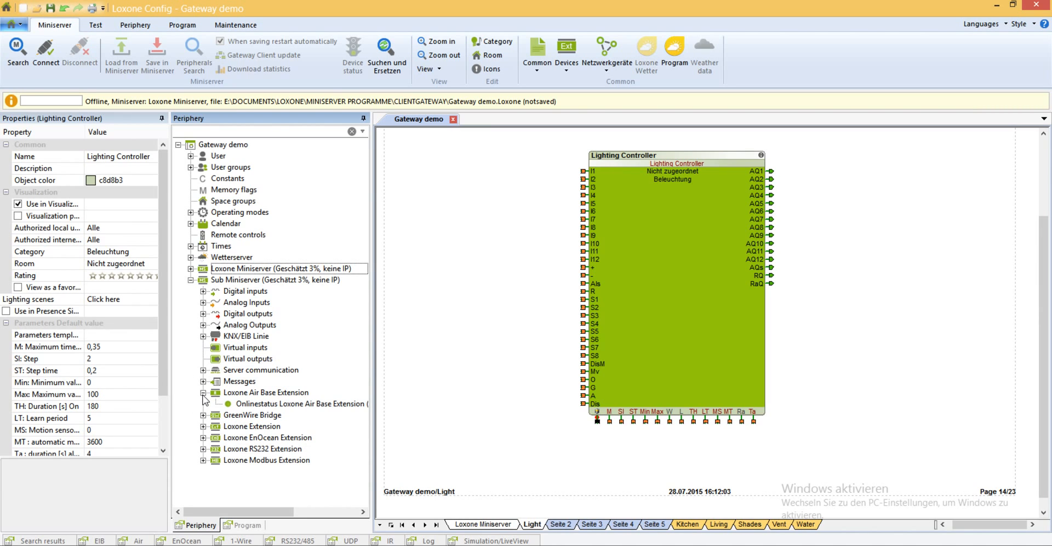
pyautogui.click(203, 427)
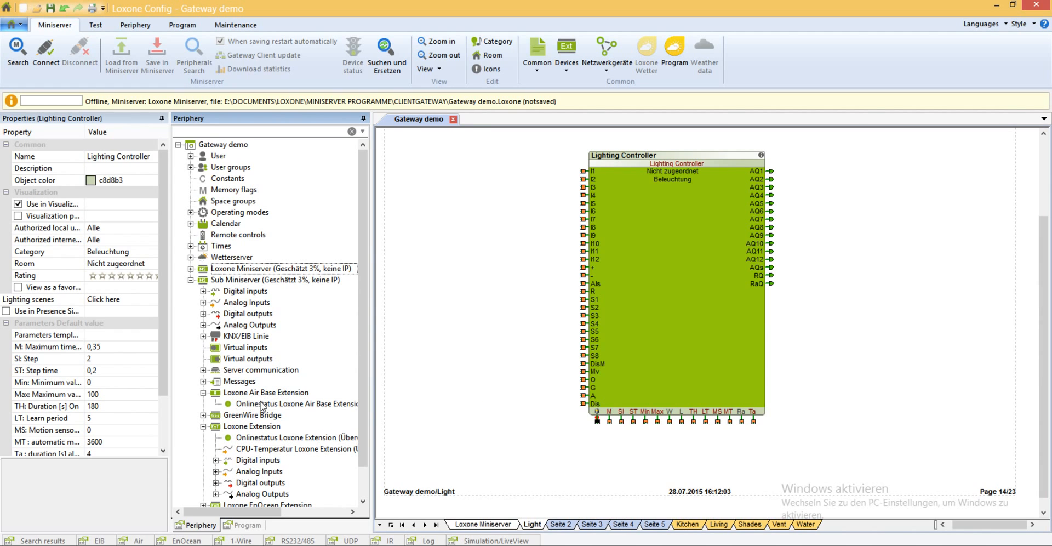
pyautogui.moveTo(366, 420); pyautogui.dragTo(364, 452)
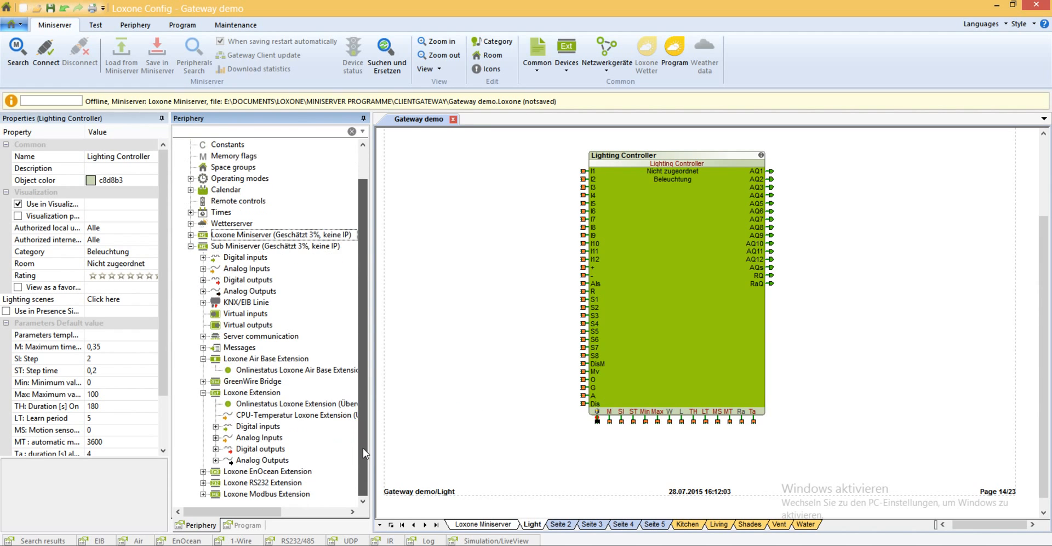
pyautogui.click(216, 450)
pyautogui.moveTo(291, 359); pyautogui.dragTo(792, 172)
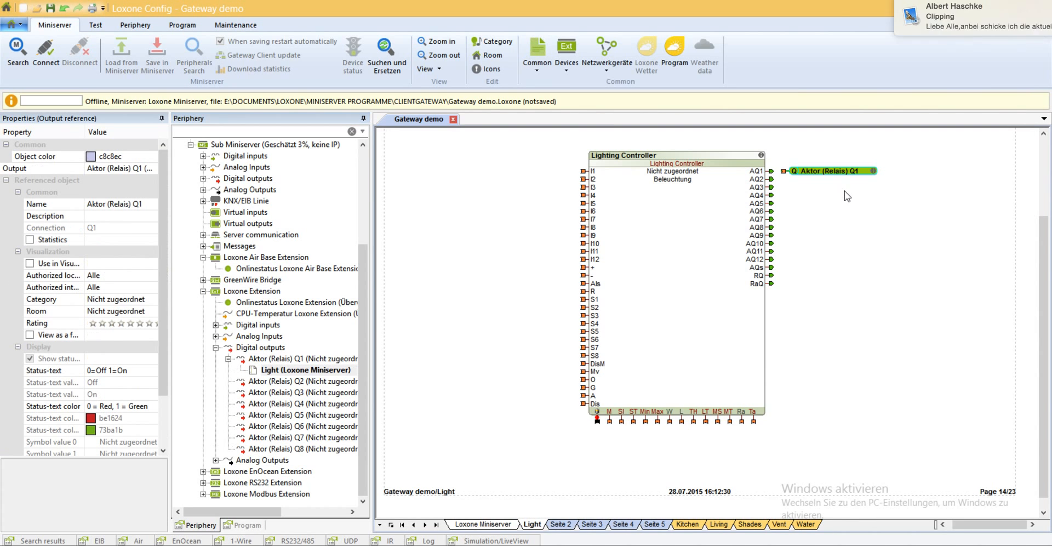
pyautogui.moveTo(771, 171); pyautogui.dragTo(784, 177)
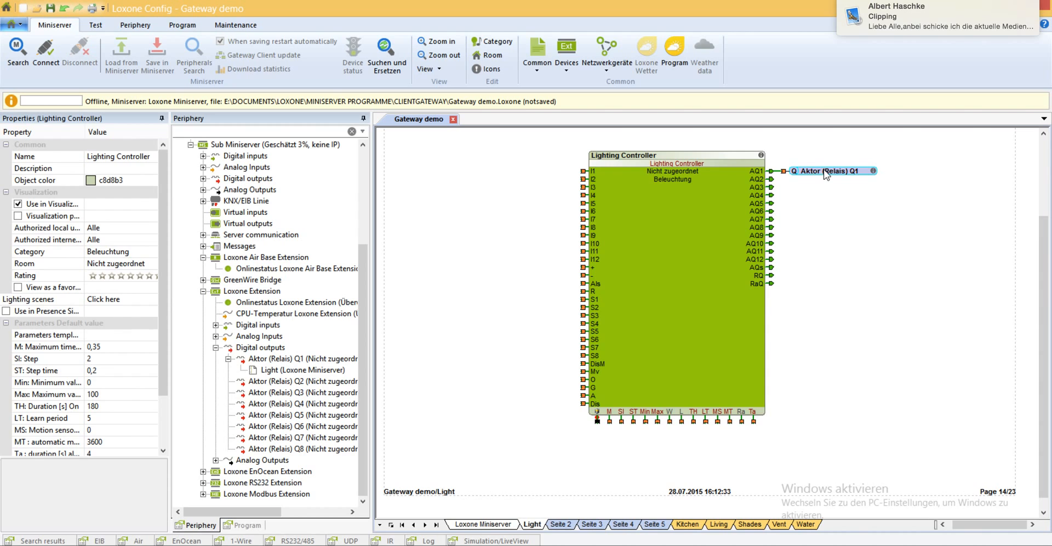
pyautogui.click(826, 175)
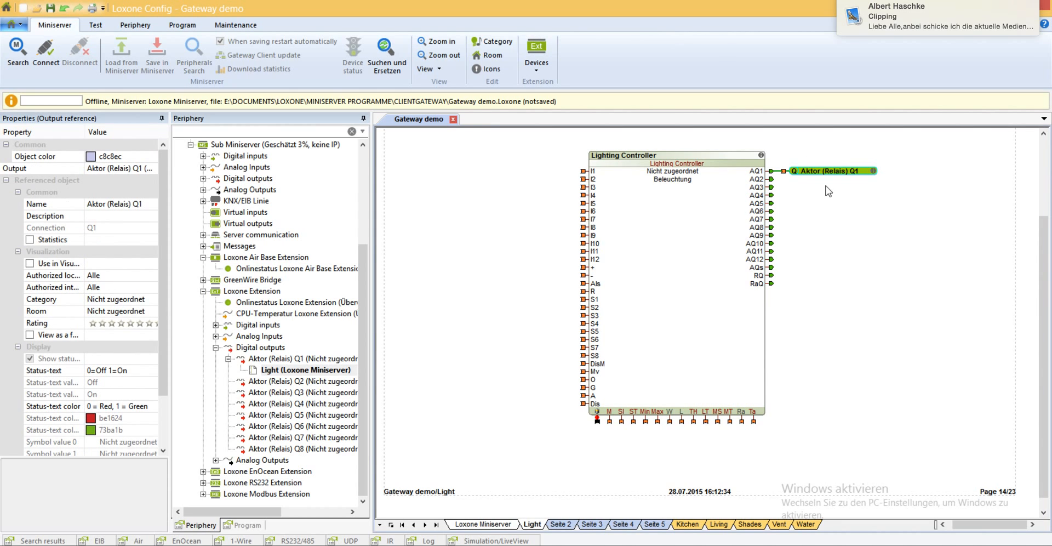
pyautogui.click(829, 199)
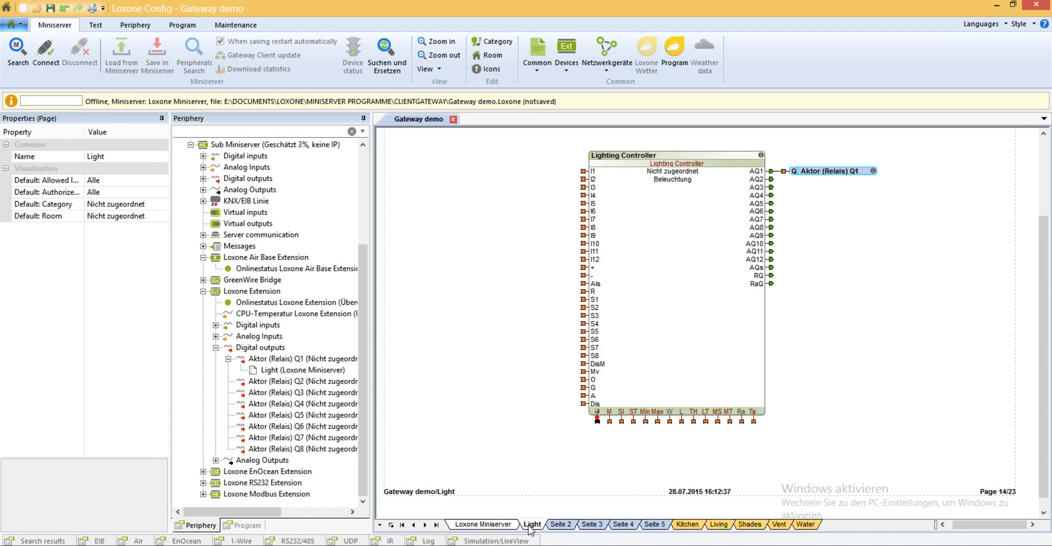
pyautogui.click(819, 172)
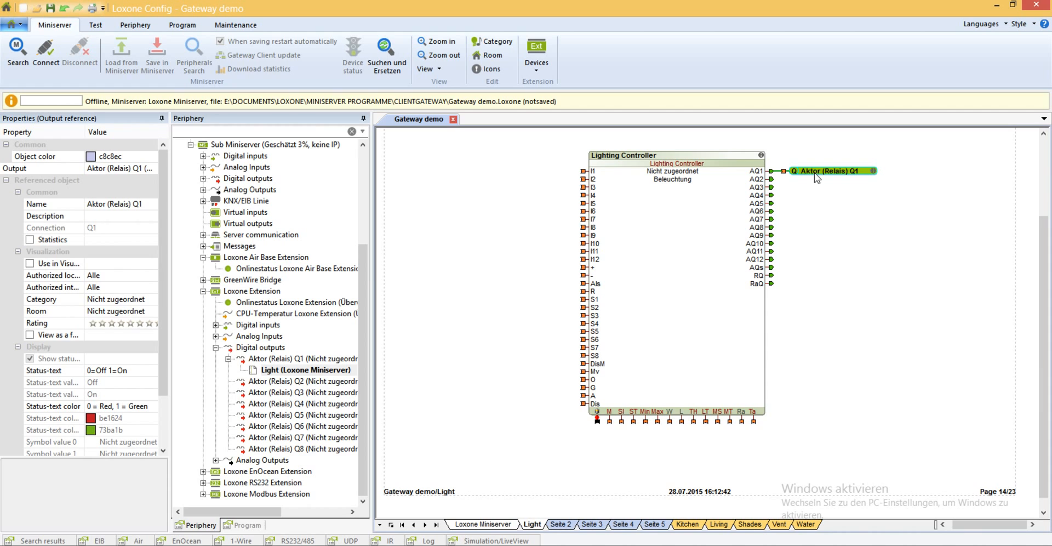
# Place the Sub Miniserver's digital input Eingang I1 beside the Lighting Controller, connected to the controller's + input.
pyautogui.click(203, 158)
pyautogui.moveTo(257, 167); pyautogui.dragTo(498, 265)
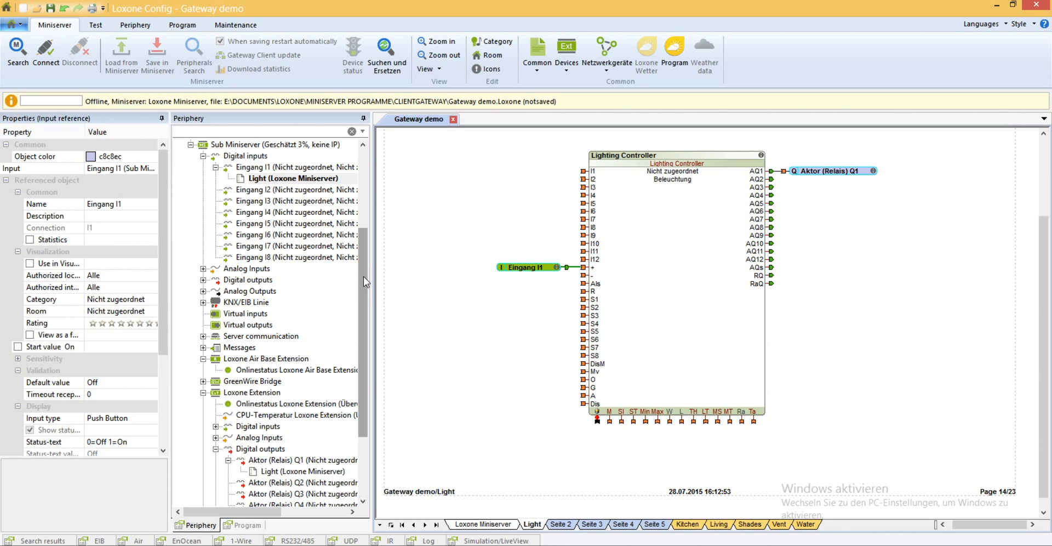
pyautogui.moveTo(363, 276); pyautogui.dragTo(382, 150)
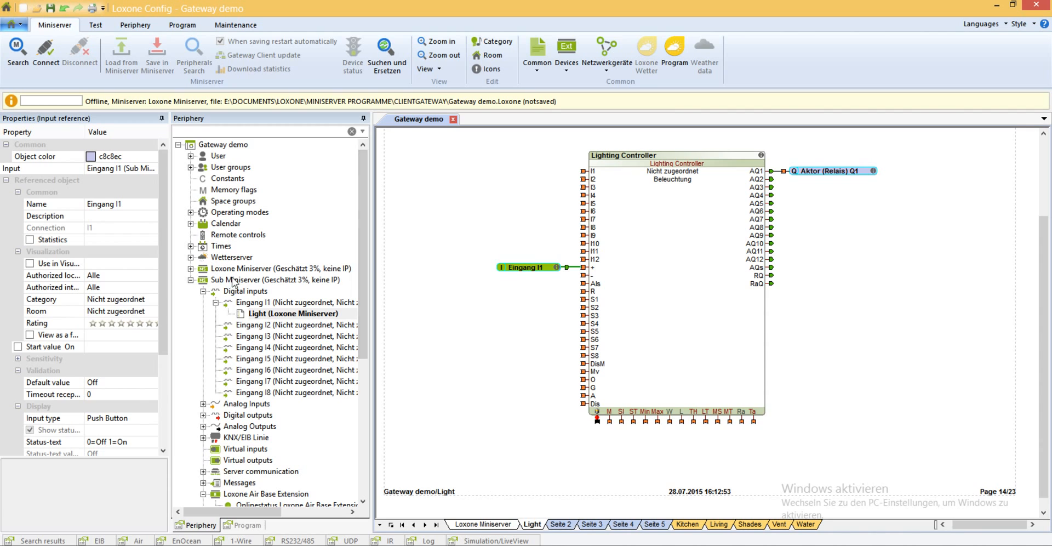
pyautogui.click(836, 177)
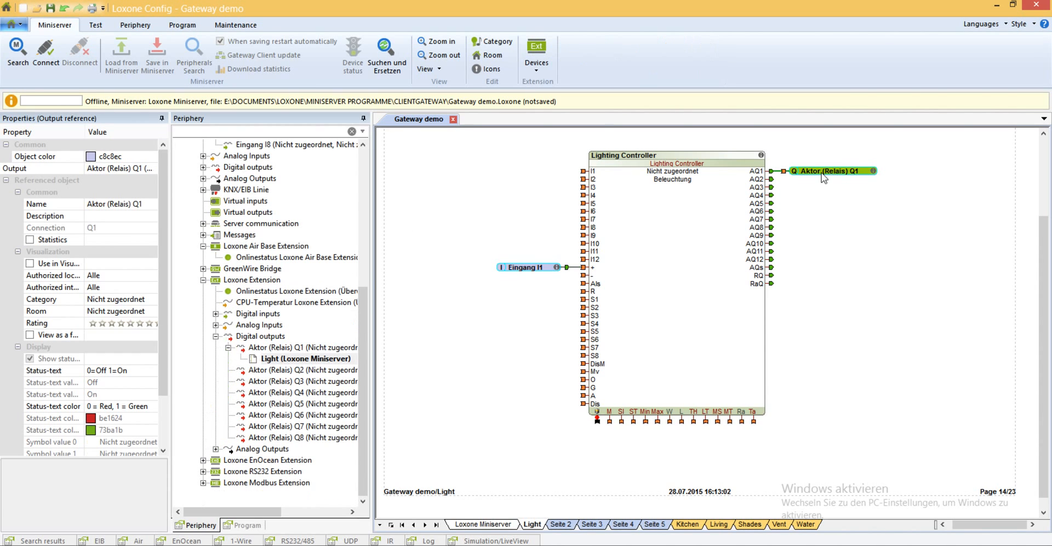
pyautogui.click(661, 201)
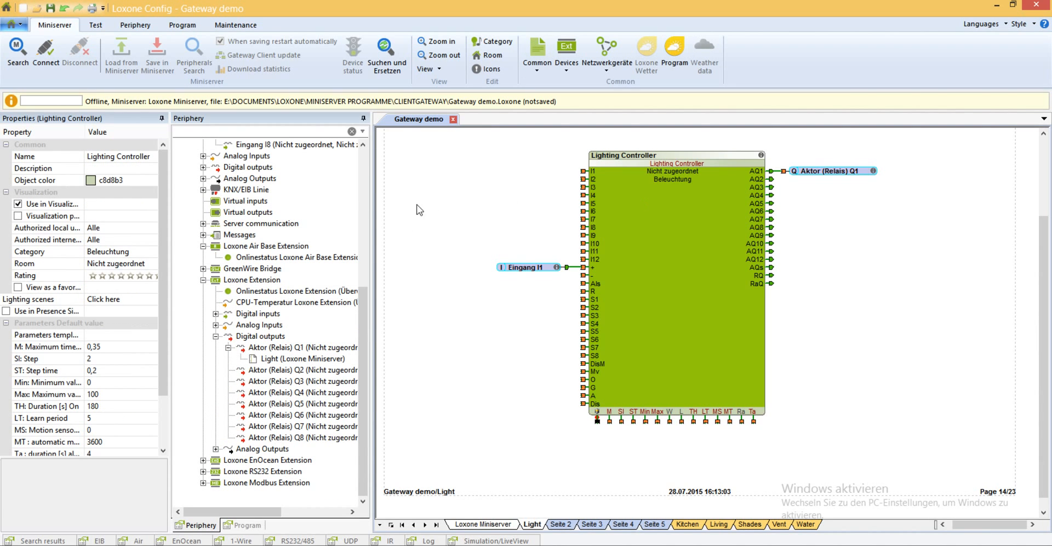
# Add digital input Eingang I1 of the Loxone Miniserver's Loxone Extension to the Light page, also connected to the Lighting Controller's + input.
pyautogui.moveTo(363, 301); pyautogui.dragTo(370, 197)
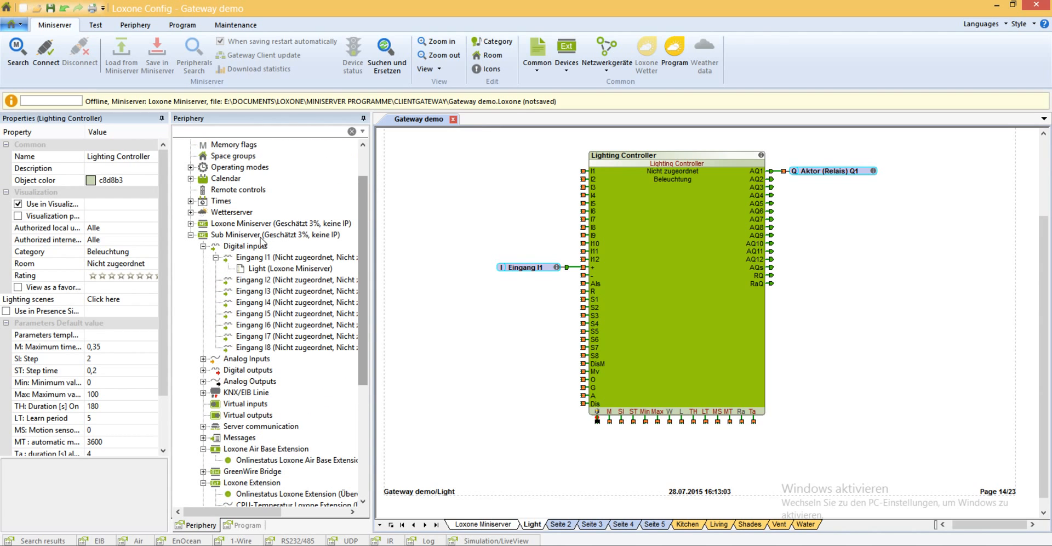
pyautogui.click(190, 224)
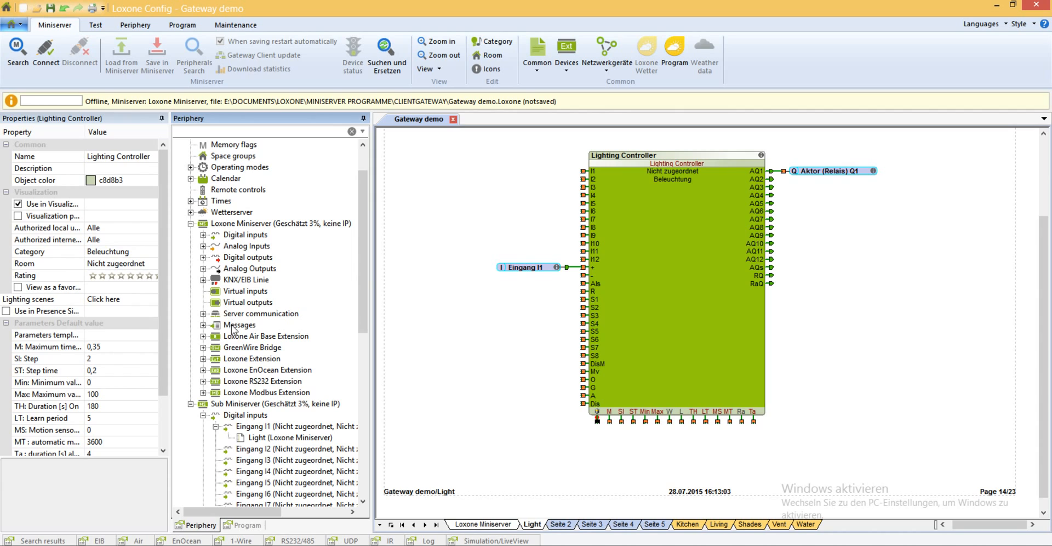
pyautogui.click(203, 359)
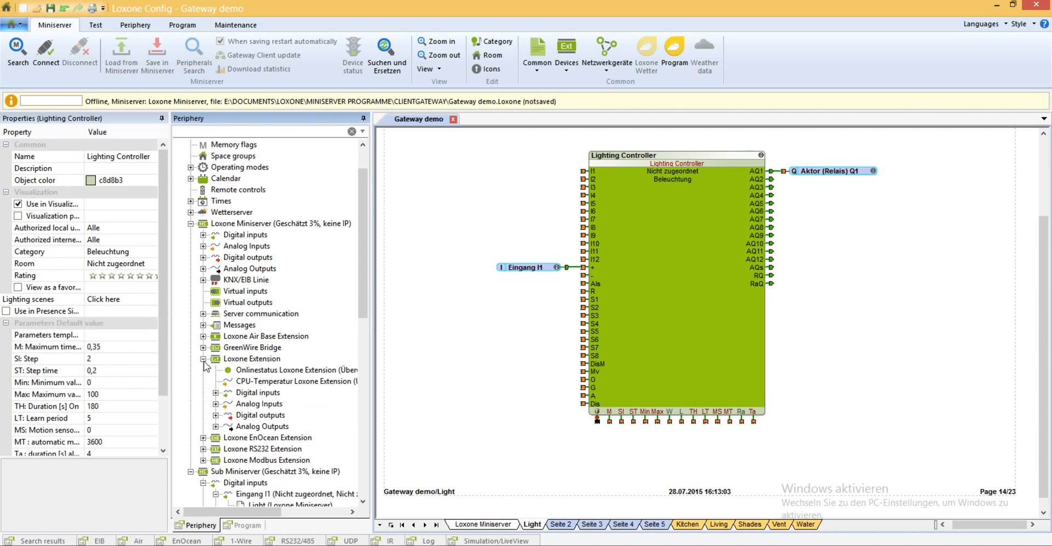
pyautogui.click(216, 393)
pyautogui.click(270, 202)
pyautogui.moveTo(270, 202); pyautogui.dragTo(500, 257)
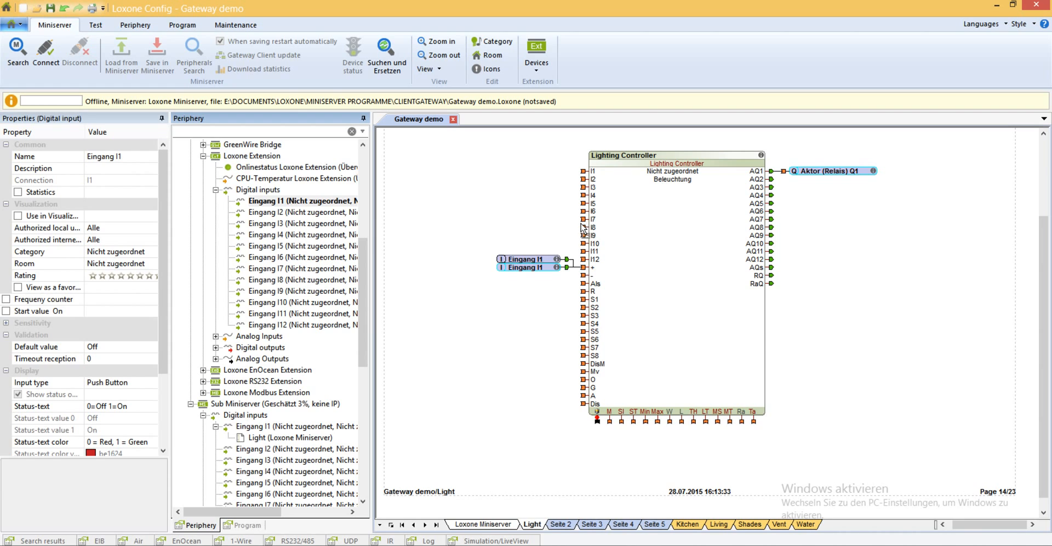
pyautogui.click(537, 232)
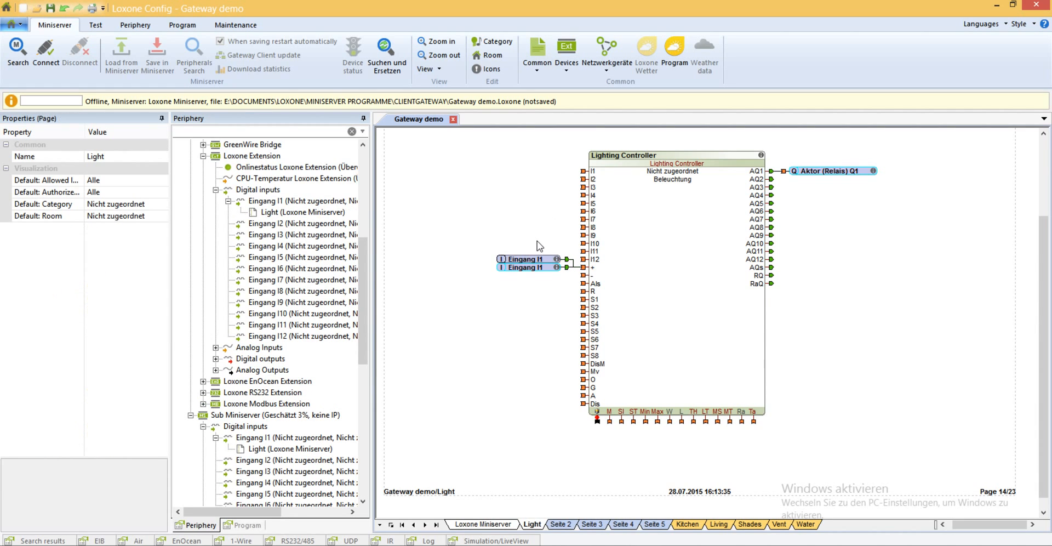
pyautogui.click(540, 261)
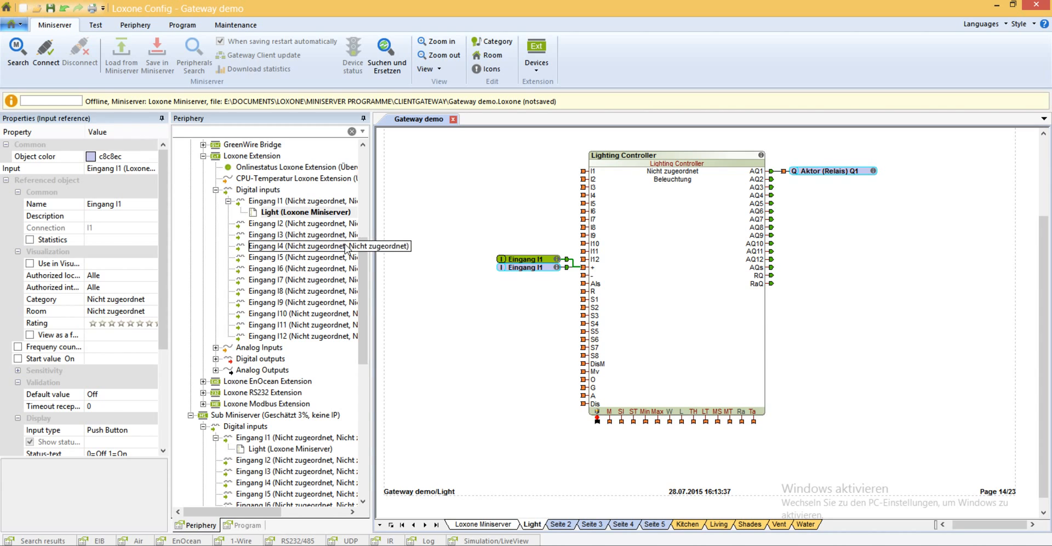
# Inspect the properties of the Sub Miniserver's input Eingang I1, the Lighting Controller and relay output Q1 on the Light page.
pyautogui.click(526, 268)
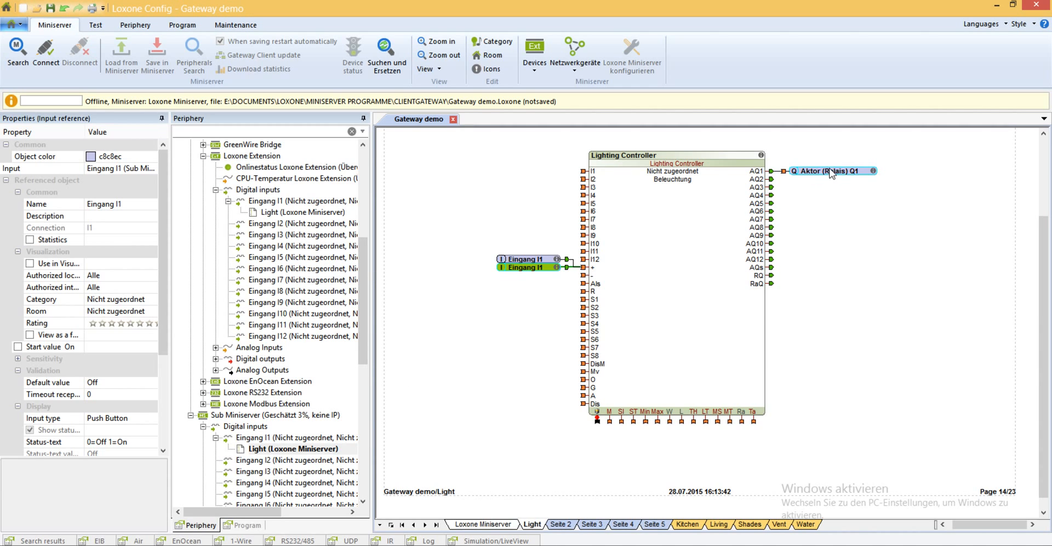
pyautogui.click(679, 285)
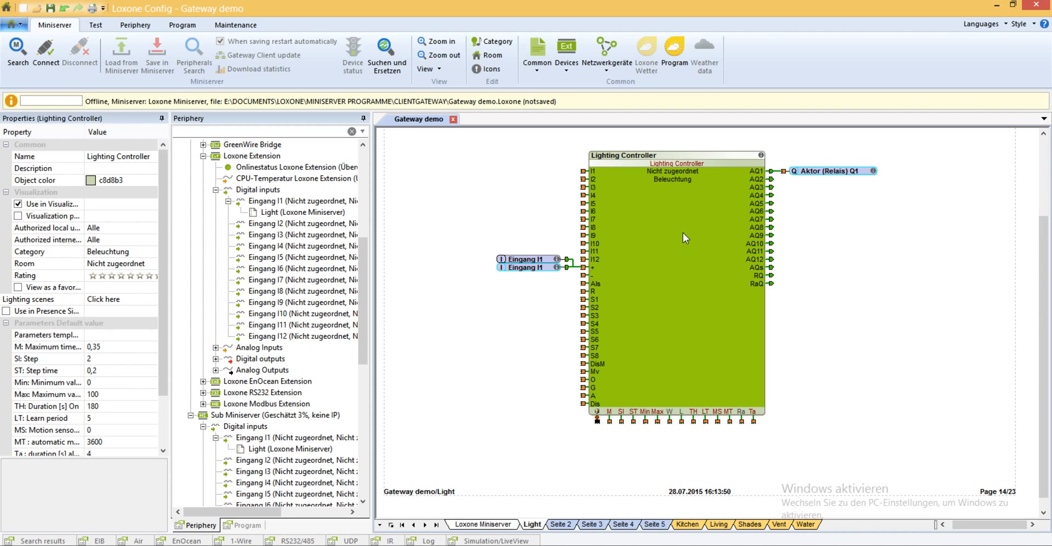
pyautogui.click(835, 172)
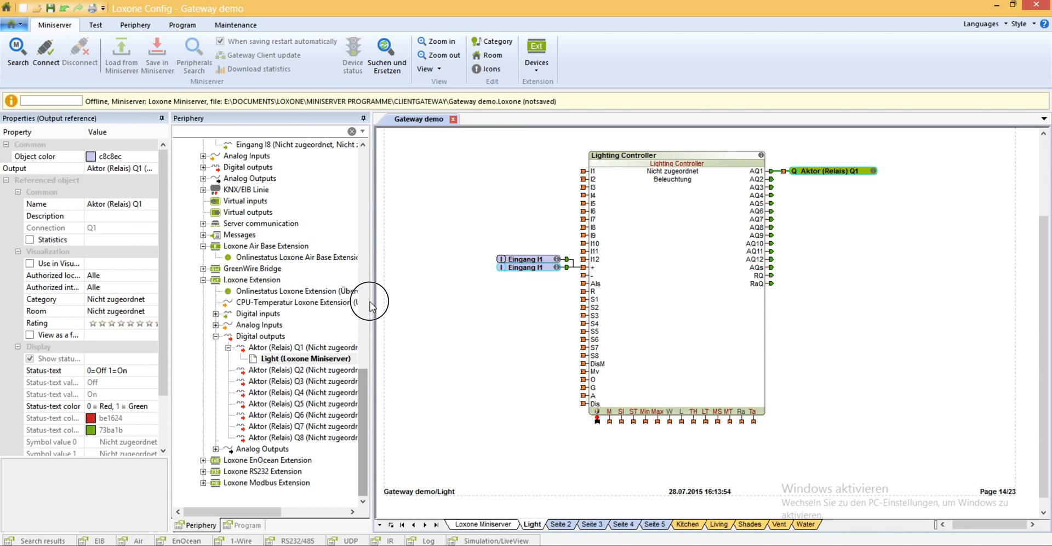
# Collapse both Miniservers in the periphery tree and examine the project-wide Times and Operating modes entries, collapsing each again.
pyautogui.click(364, 201)
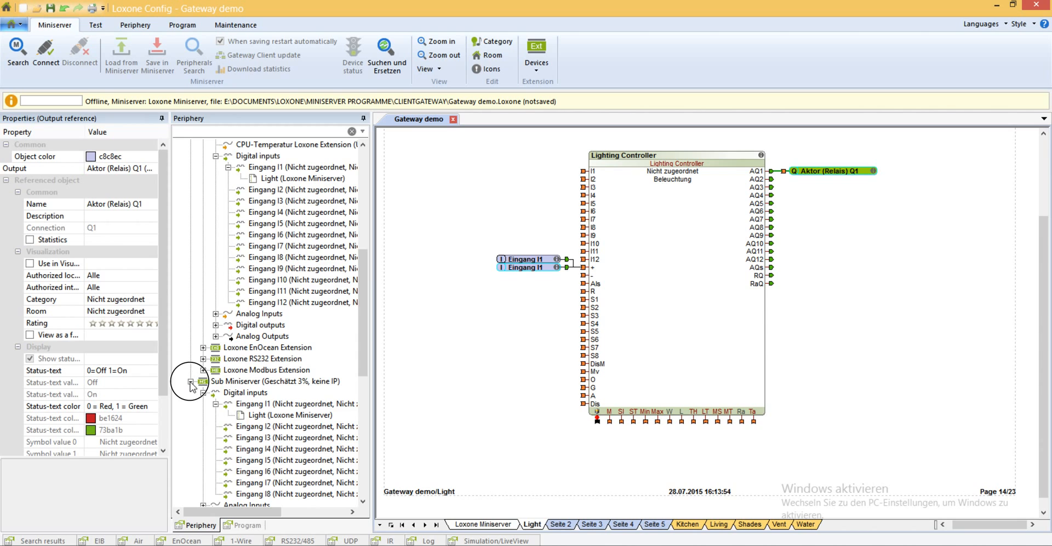
pyautogui.click(362, 161)
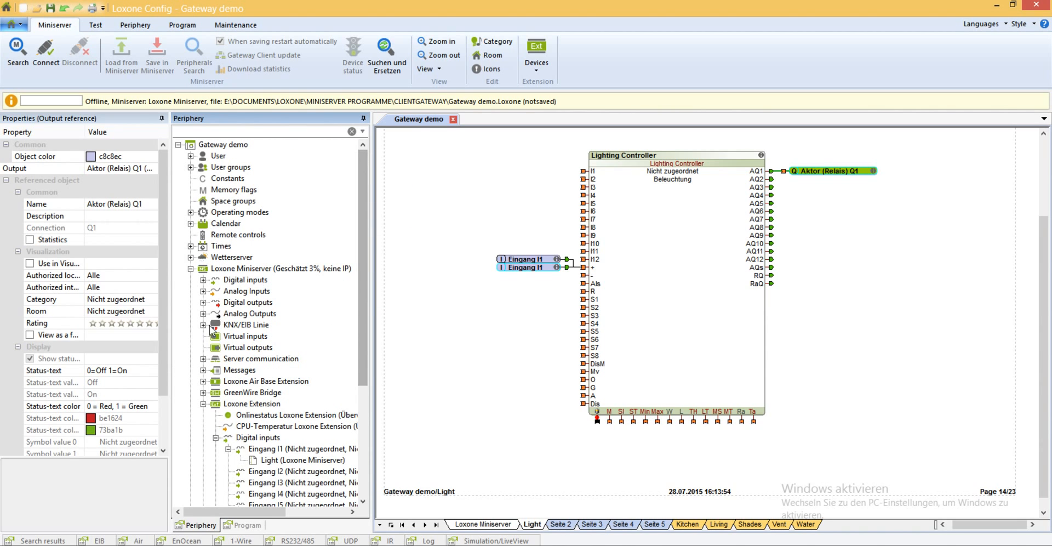
pyautogui.click(191, 269)
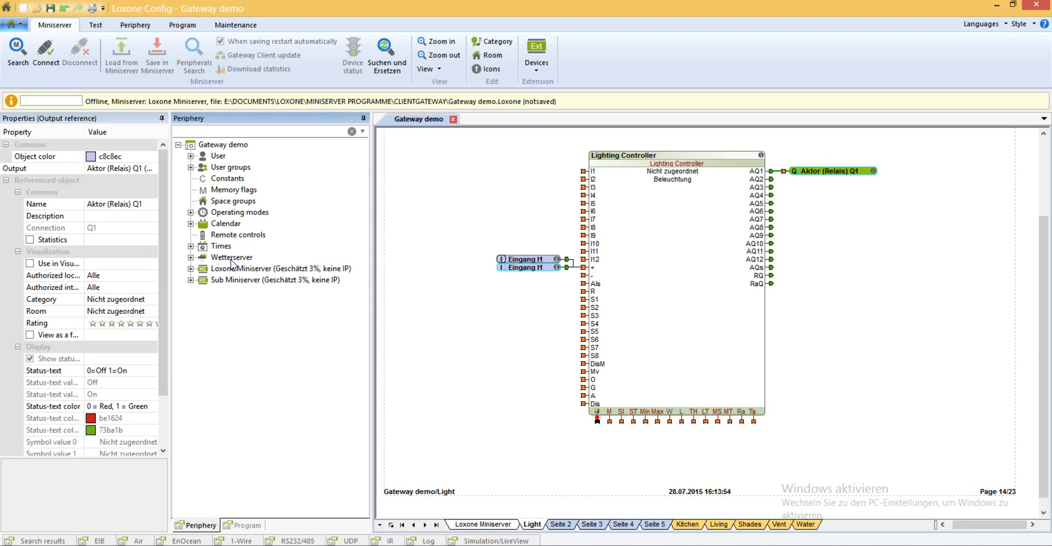
pyautogui.click(190, 246)
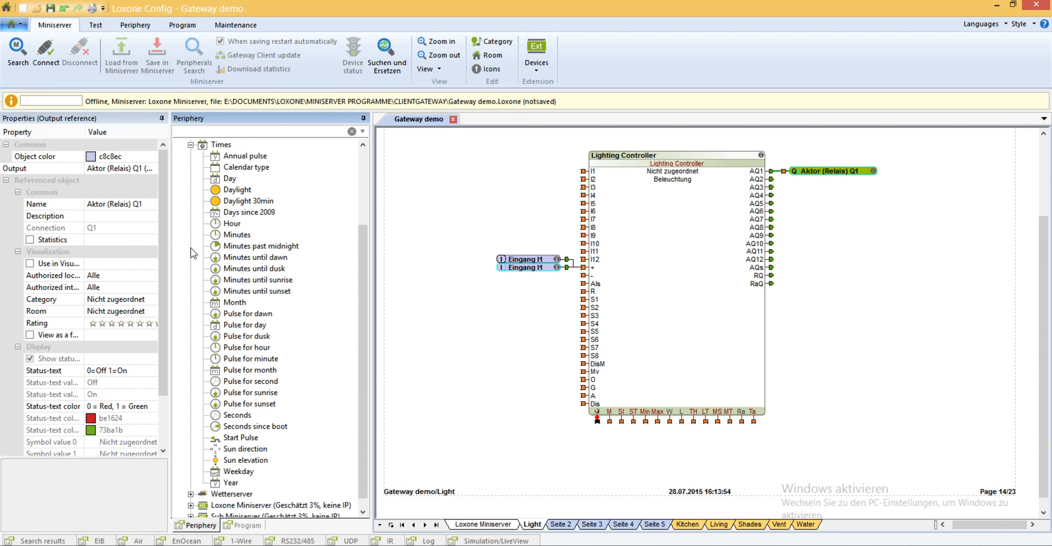
pyautogui.click(190, 146)
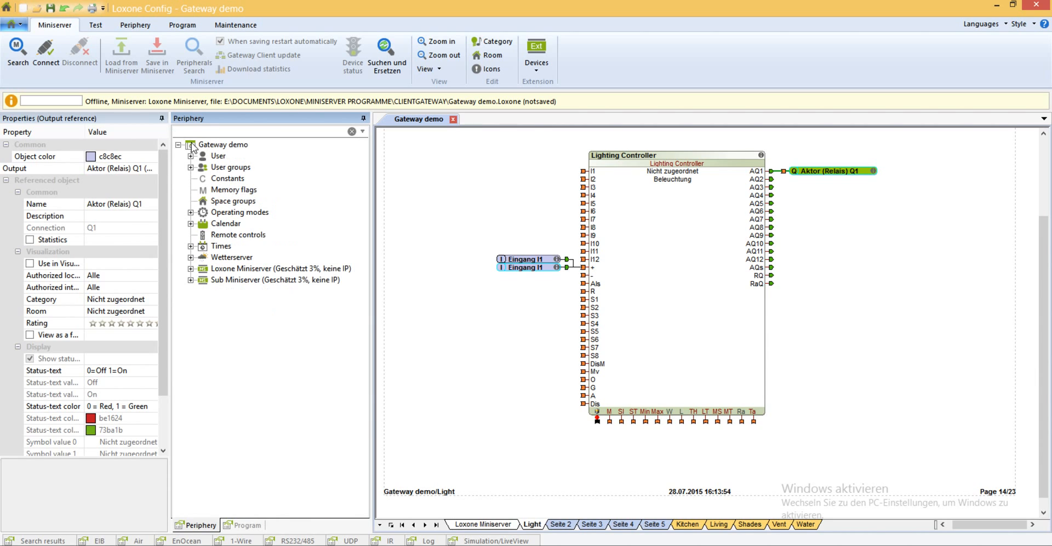
pyautogui.click(191, 213)
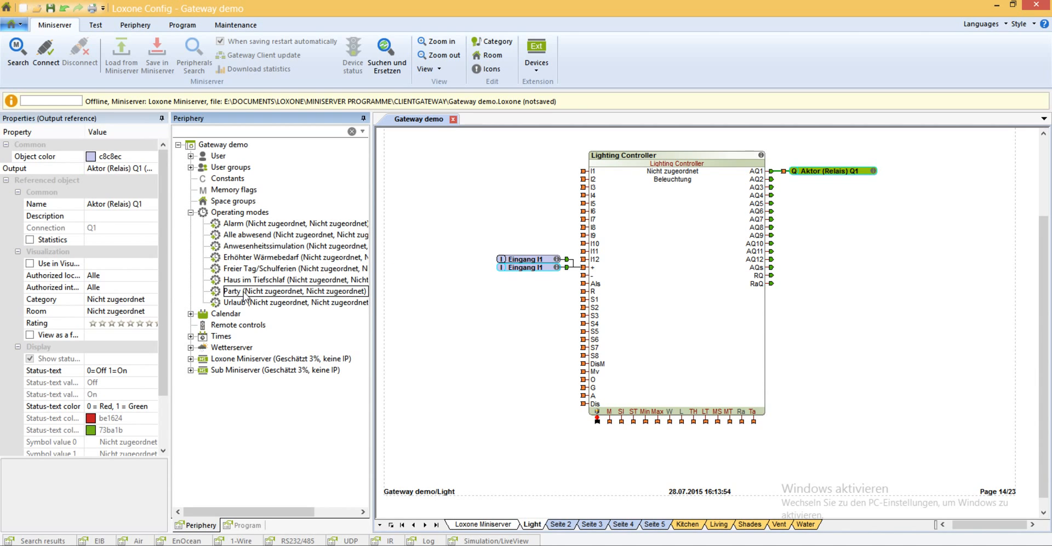
pyautogui.click(191, 213)
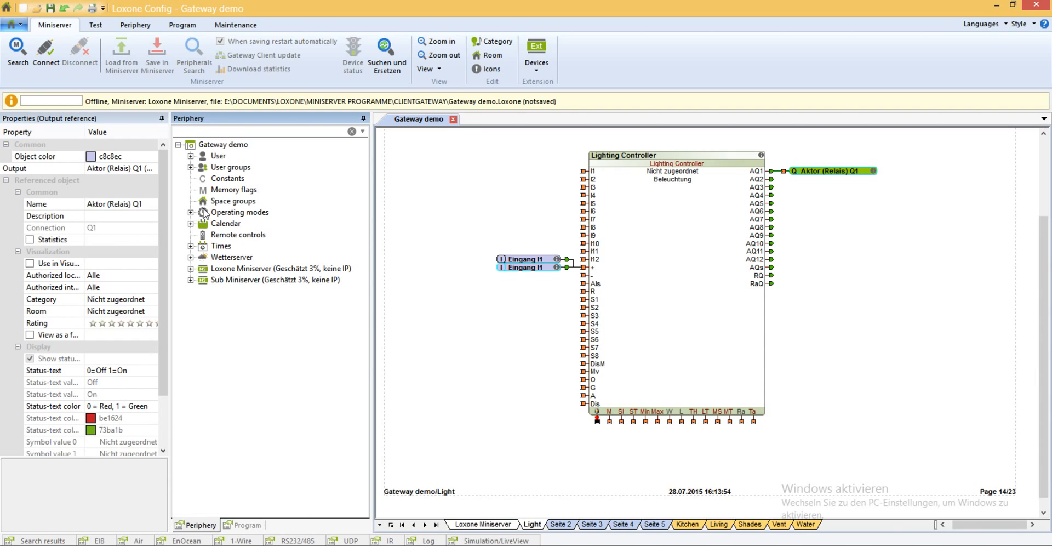